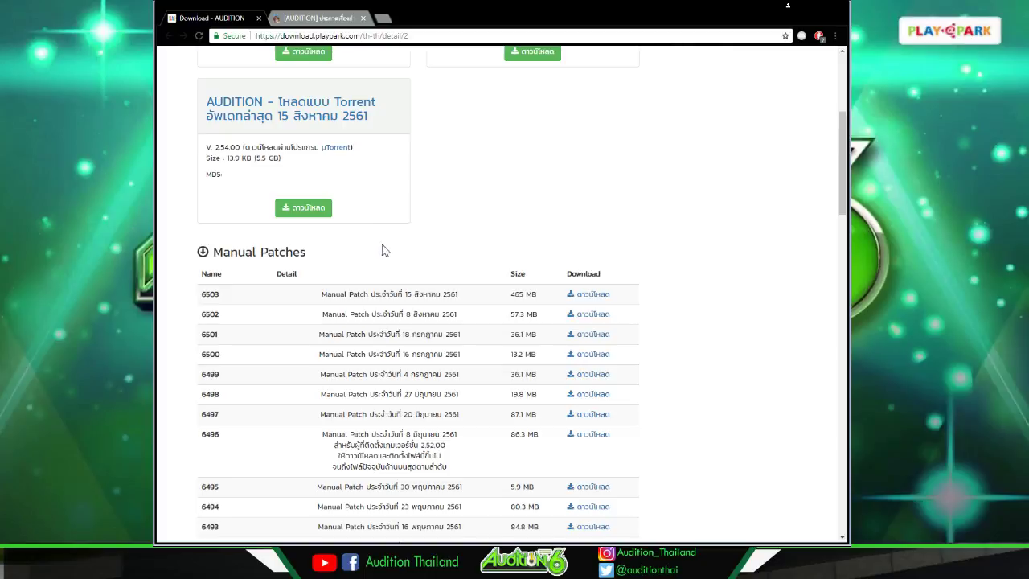
Step: Review the AUDITION download options and the Manual Patches list, highlighting the detail text of patch 6503
scroll(391, 260, "up", 3)
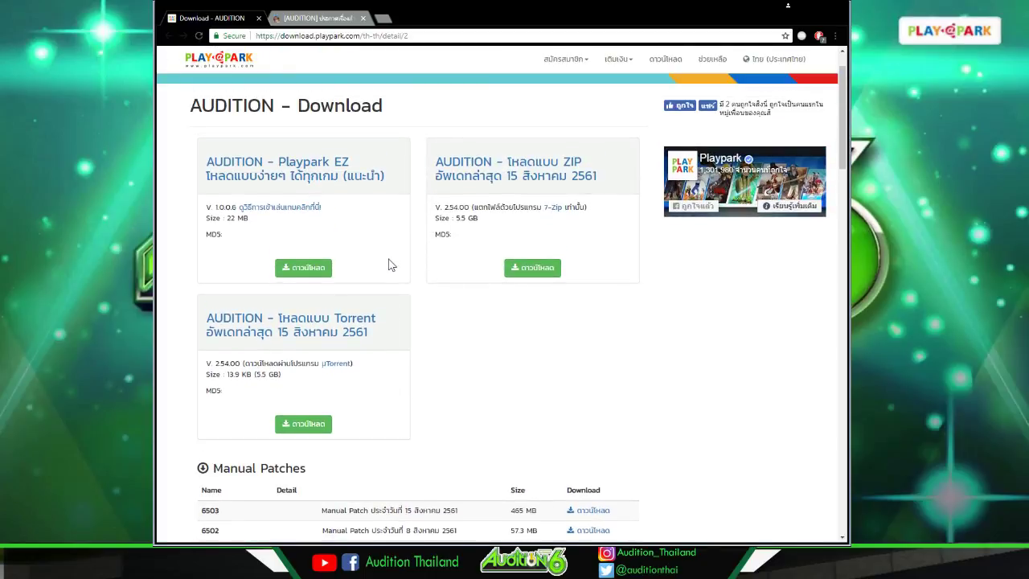
scroll(390, 261, "down", 3)
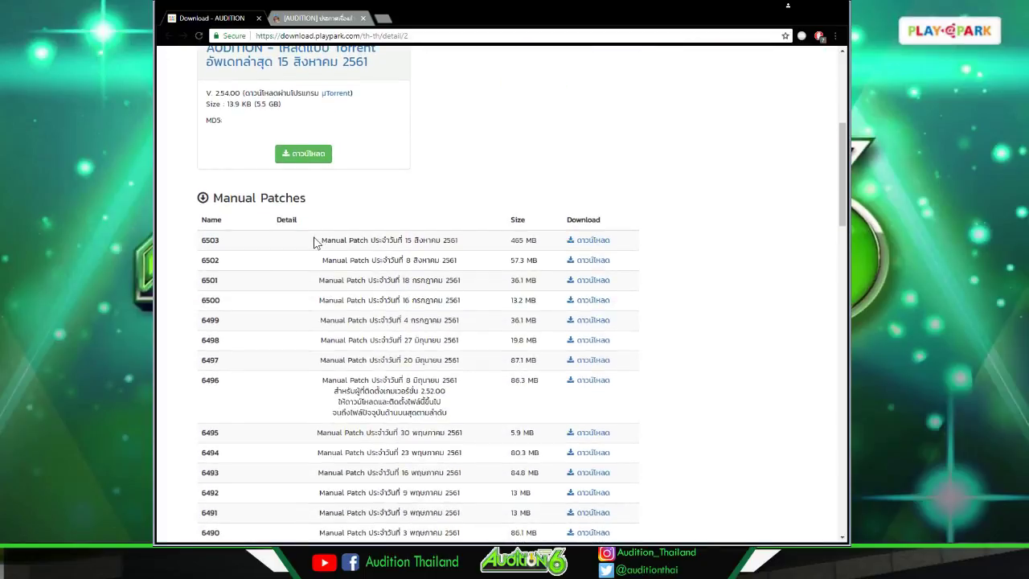
mouse_move(319, 244)
left_mouse_down()
mouse_move(472, 246)
mouse_move(330, 241)
left_mouse_up()
left_click(483, 198)
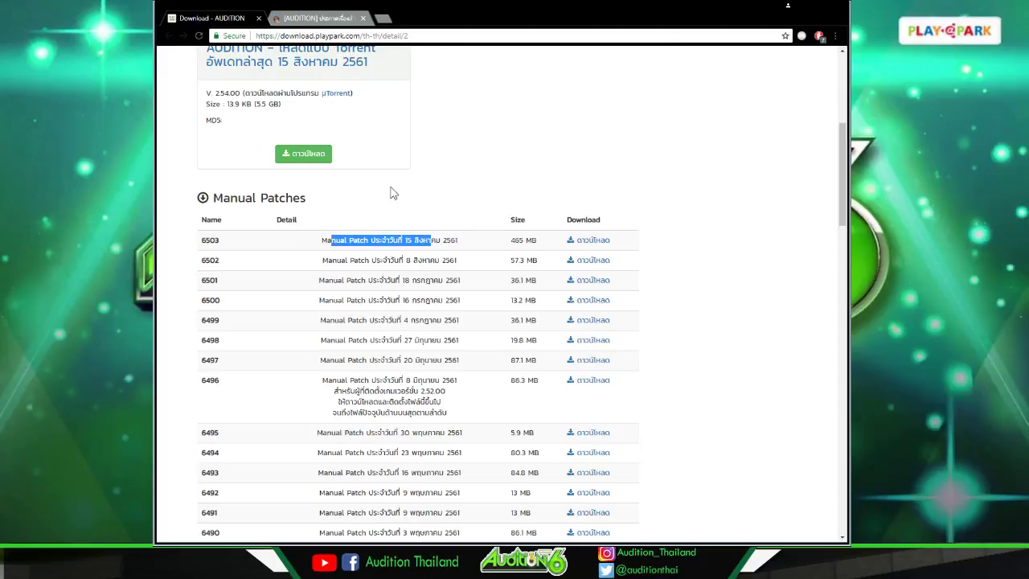
left_click(406, 183)
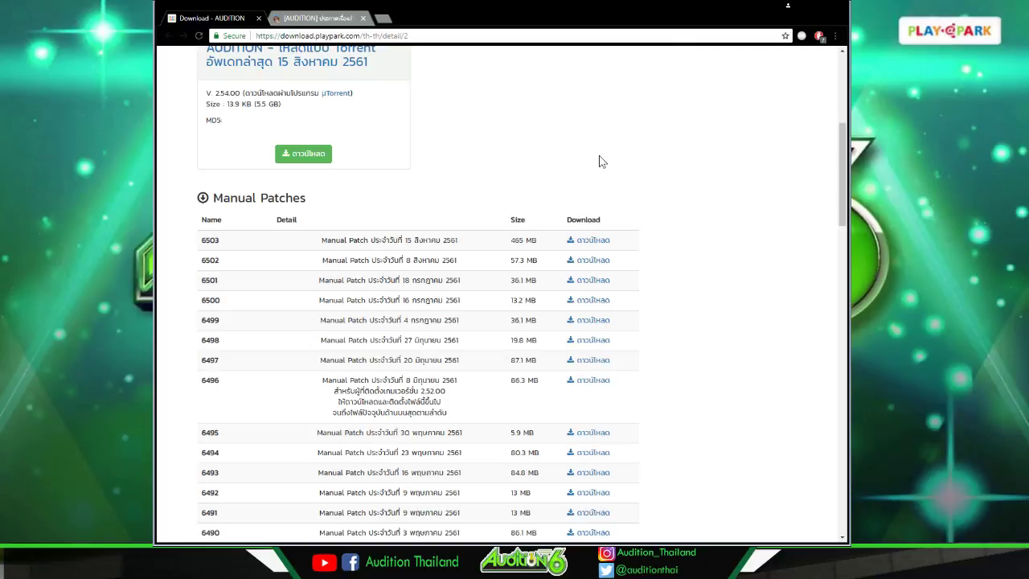
Step: View the Audition notice page offering the separate Manual Patch downloads for servers 1 and 2
left_click(314, 21)
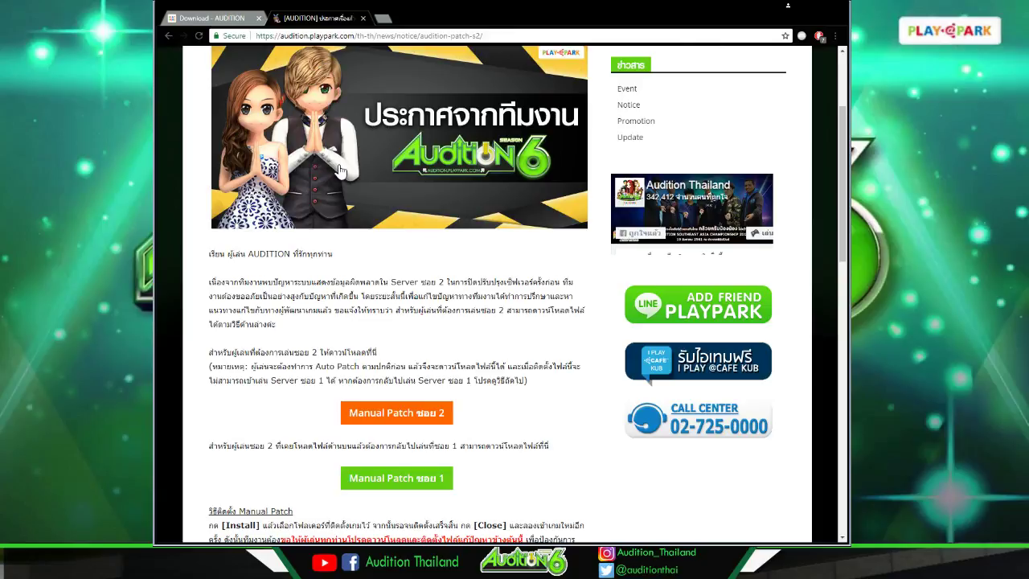
scroll(341, 171, "down", 1)
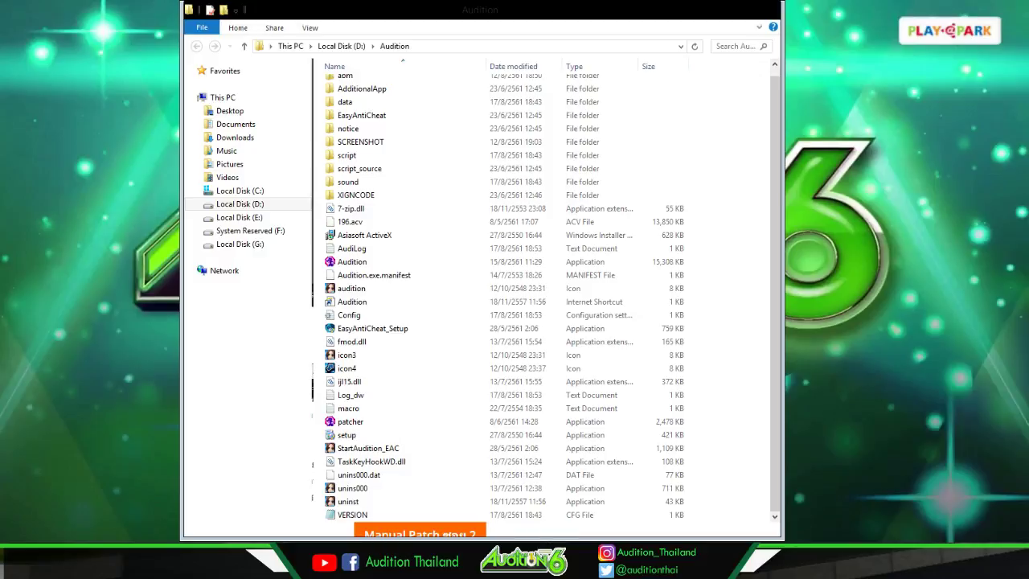
Step: Paste the copied patch files AUDITIONPATCH06503_S1 and AUDITIONPATCH06503_S2 into the D:\Audition game folder, keeping their names
left_click(372, 328)
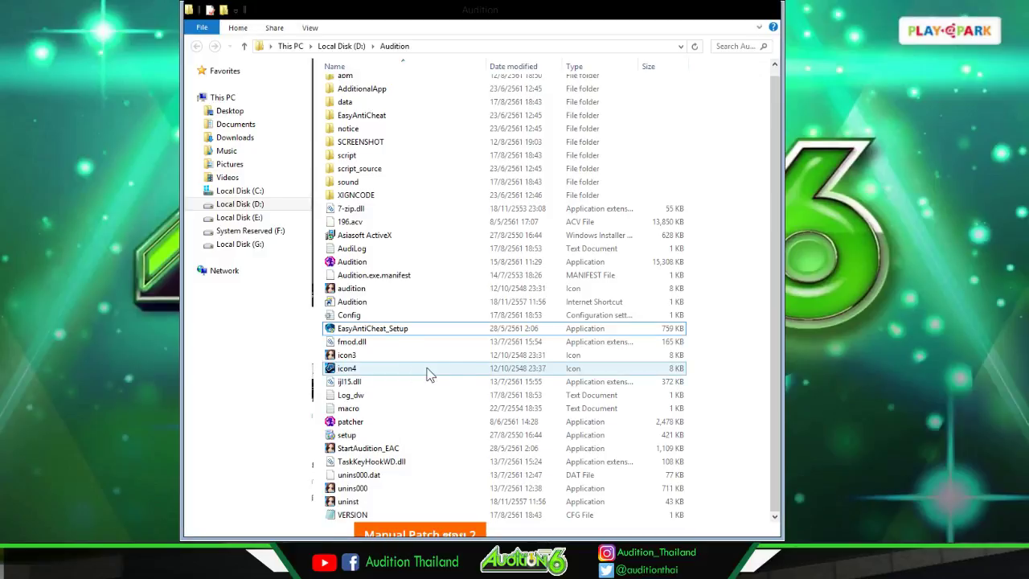
scroll(412, 266, "up", 1)
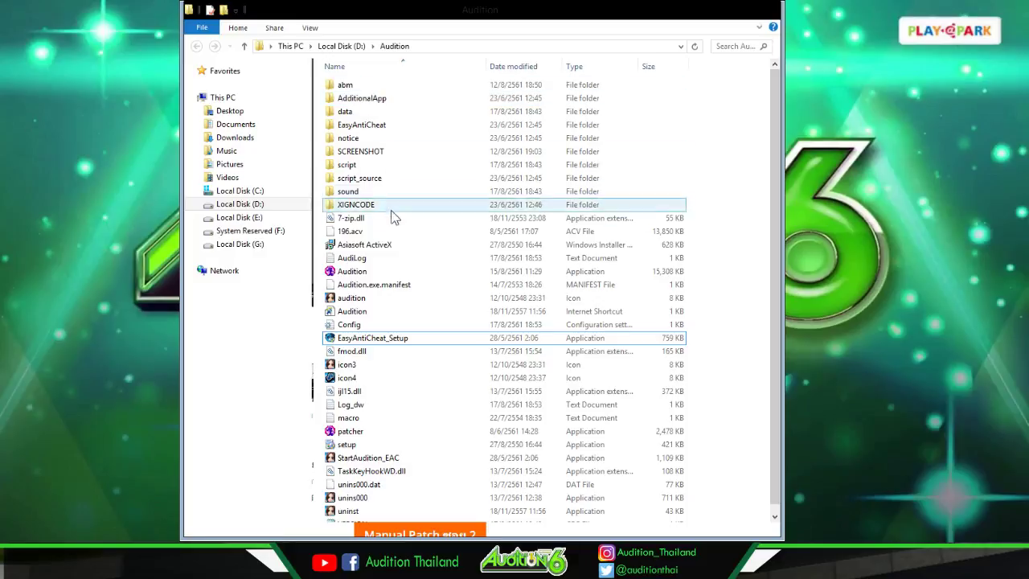
scroll(399, 313, "down", 1)
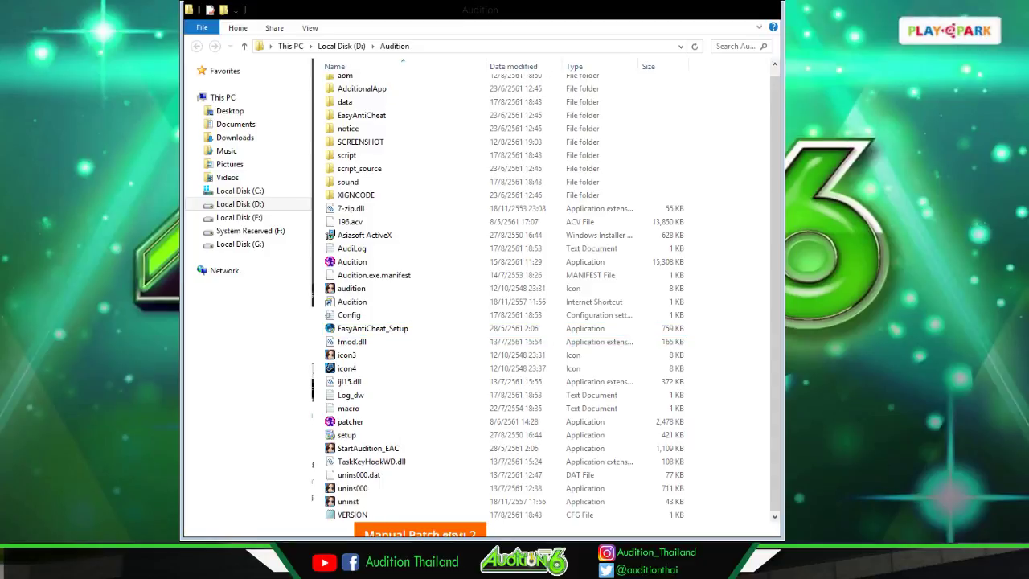
left_click(347, 533)
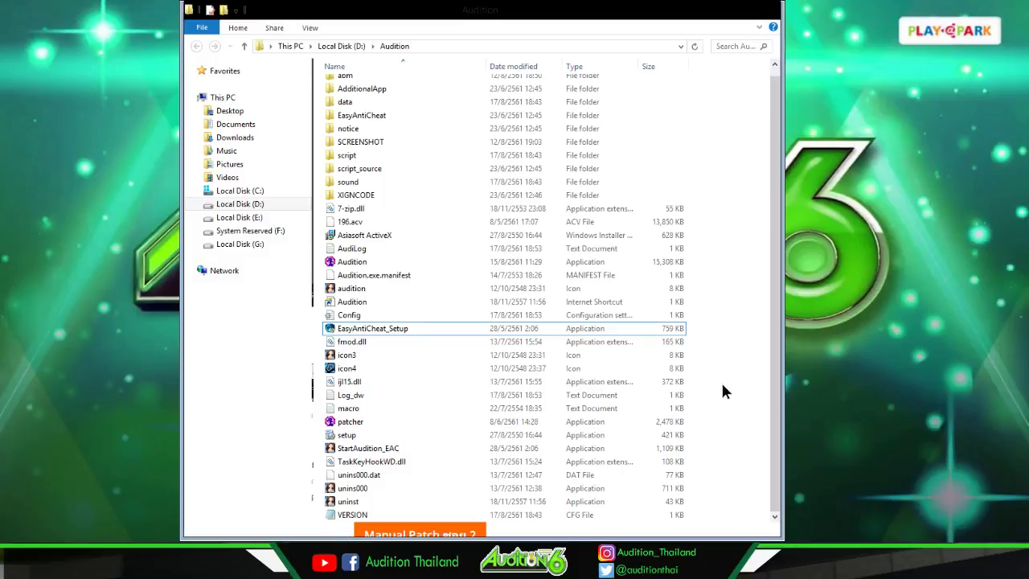
key("ctrl+v")
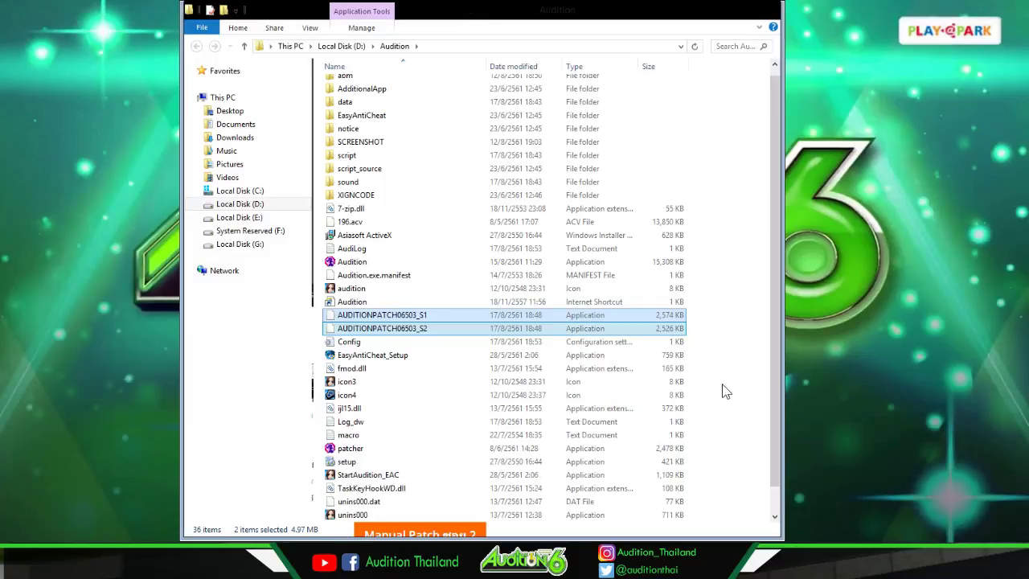
key("F2")
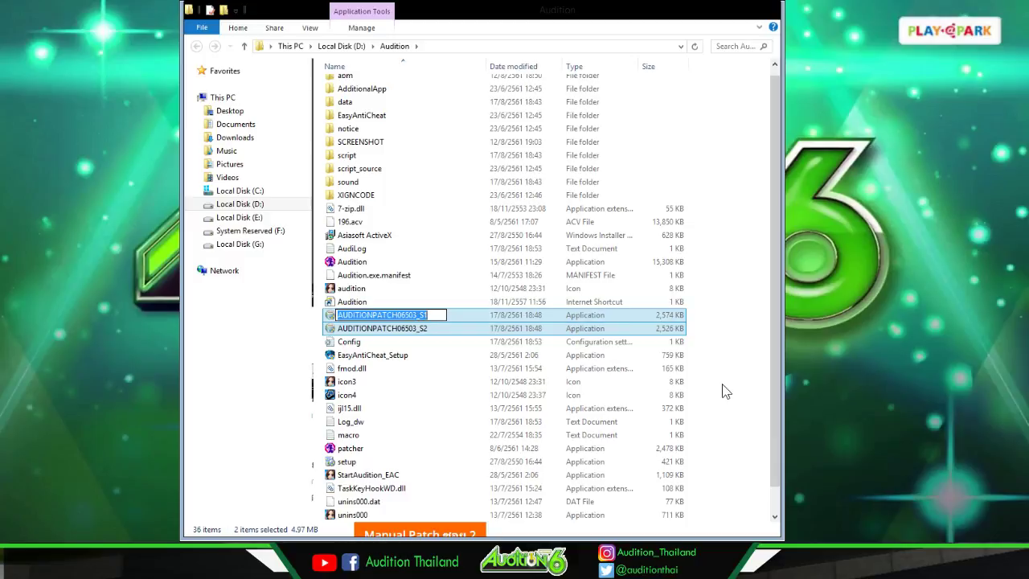
key("Escape")
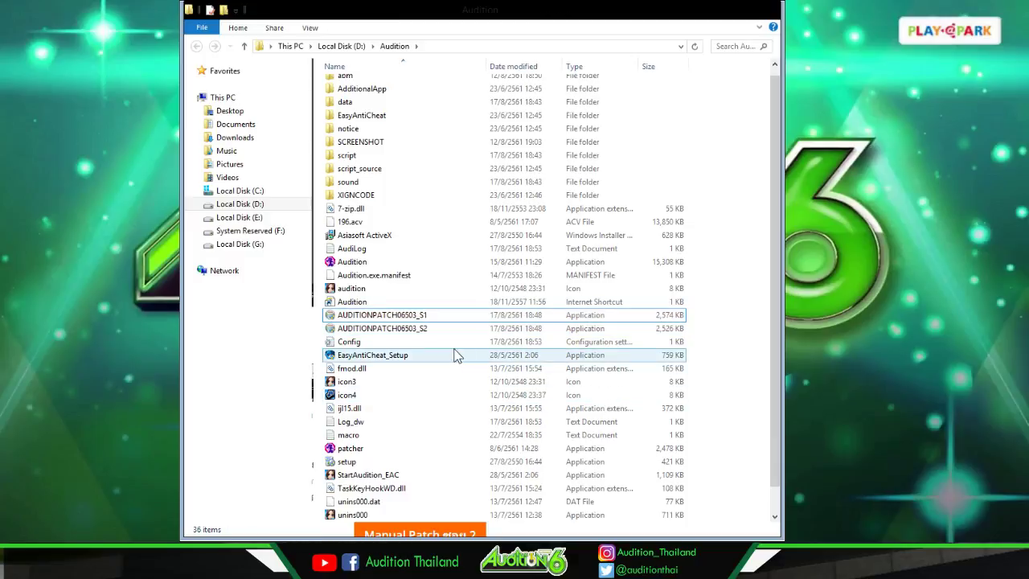
Step: Run the AUDITIONPATCH06503_S2 patch installer from the Audition folder
left_click(428, 318)
left_click(428, 330, "shift")
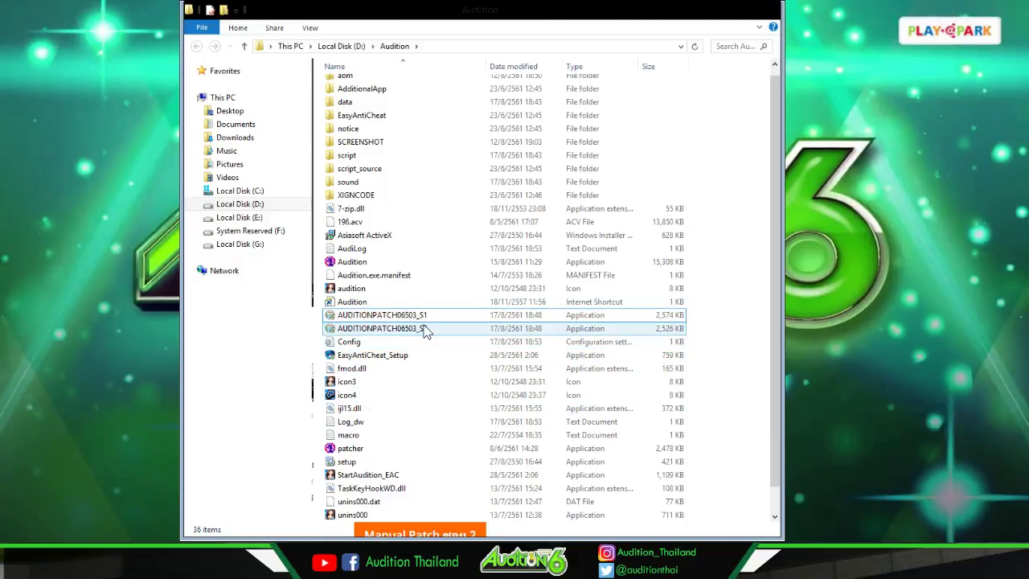
left_click(400, 331)
double_click(399, 334)
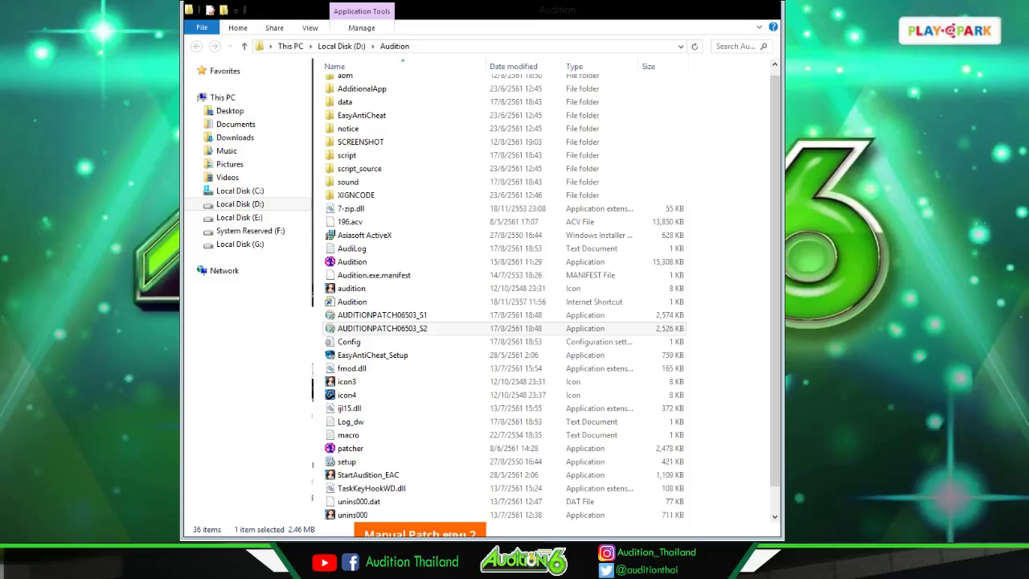
left_click(400, 318)
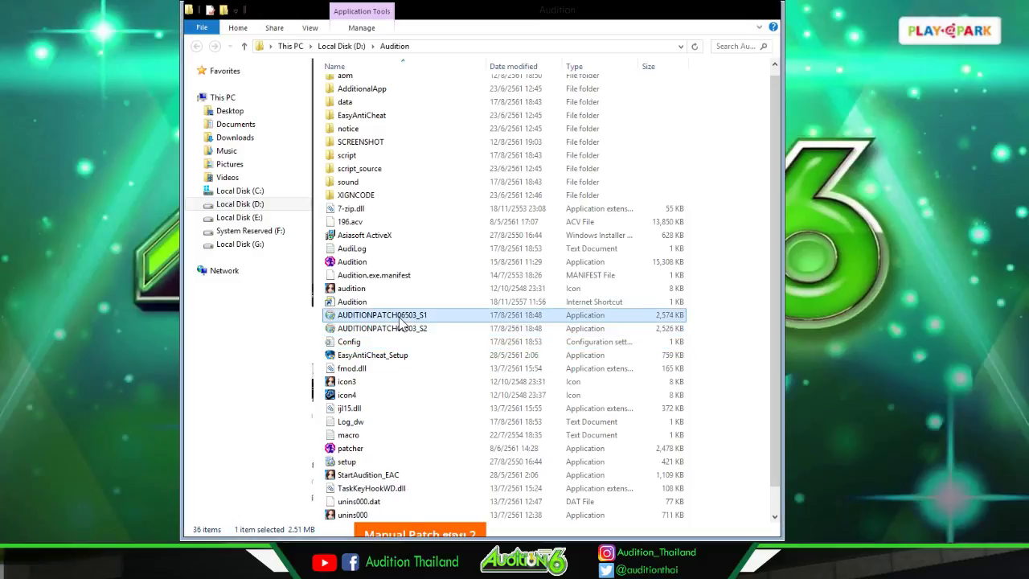
left_click(434, 330)
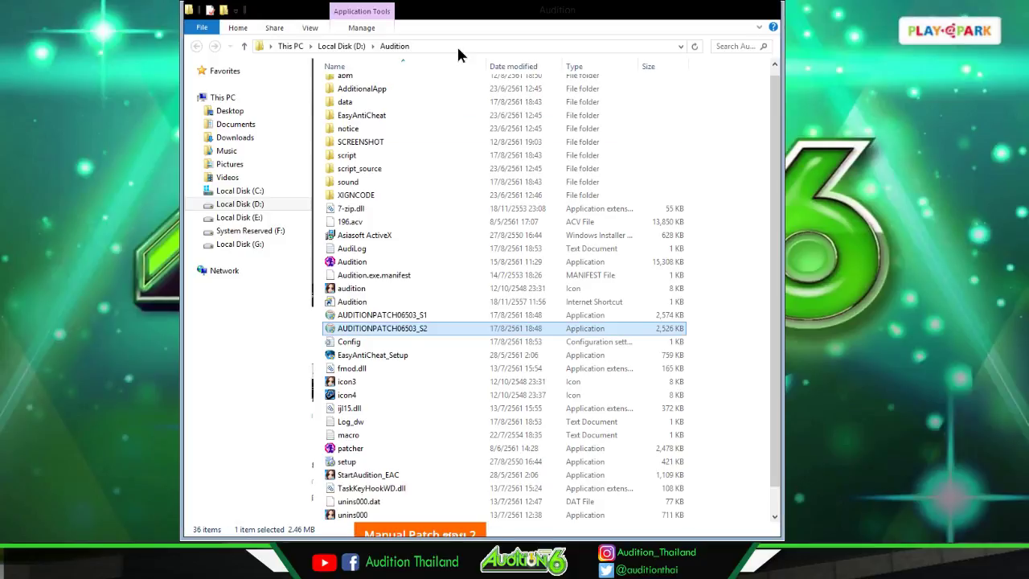
Step: Show the Audition folder's full path and select the path text D:\Audition
left_click(457, 46)
left_click(394, 49)
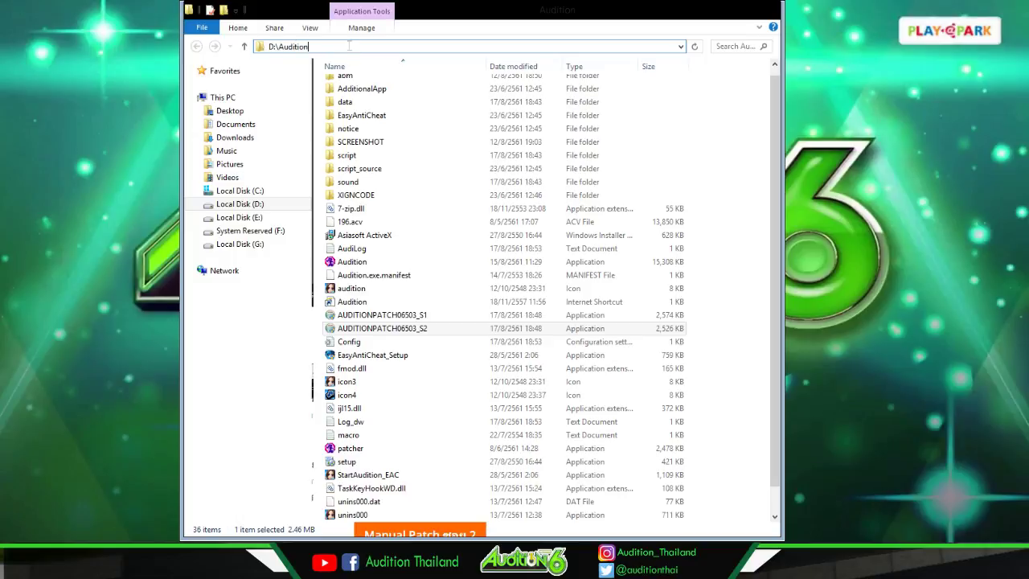
left_click_drag(310, 46, 268, 46)
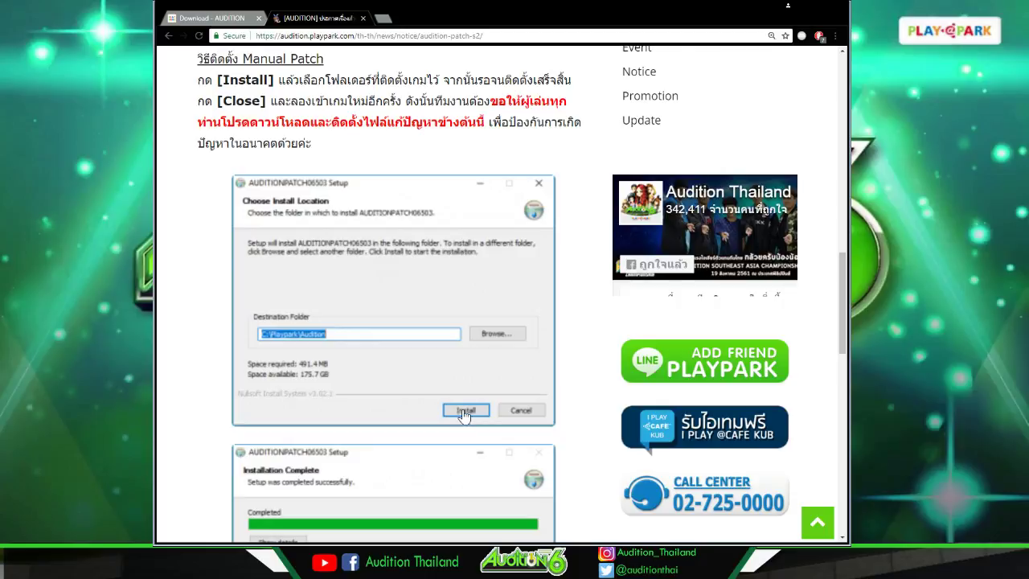
Step: Examine the Manual Patch installation instructions and setup screenshots on the Audition notice page in the browser
scroll(575, 389, "down", 1)
scroll(575, 389, "down", 3)
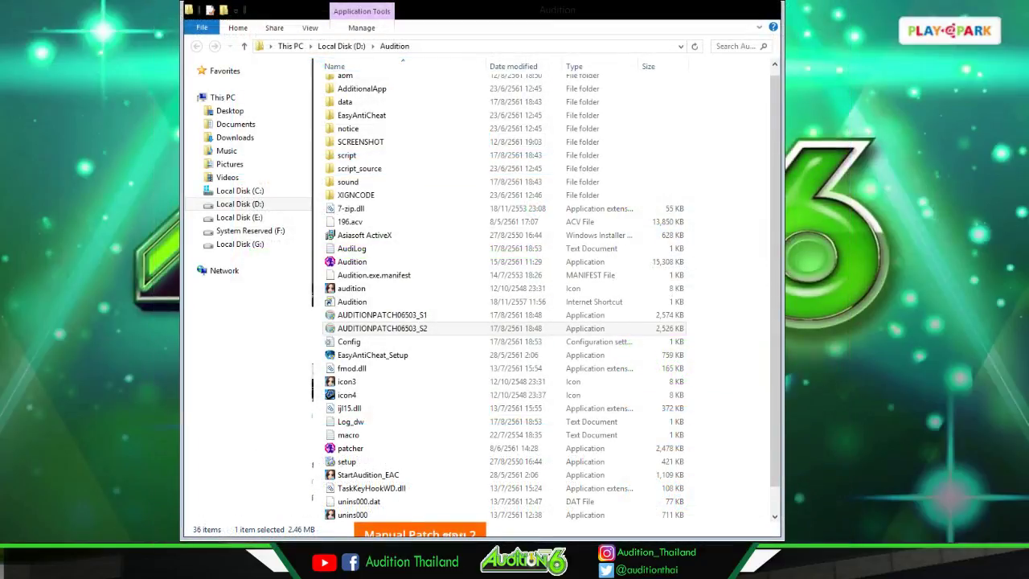
Step: Return to the Audition game folder and select the patcher application
left_click(368, 444)
scroll(373, 438, "down", 1)
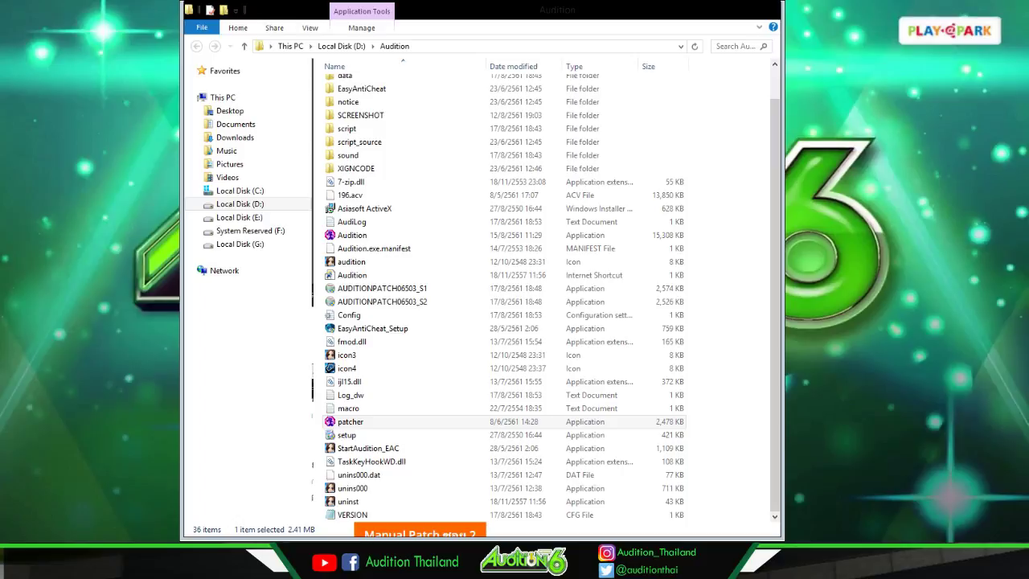
Step: Select both AUDITIONPATCH06503_S1 and AUDITIONPATCH06503_S2 in the Audition folder after rechecking the install instructions on the notice page
left_click(408, 289)
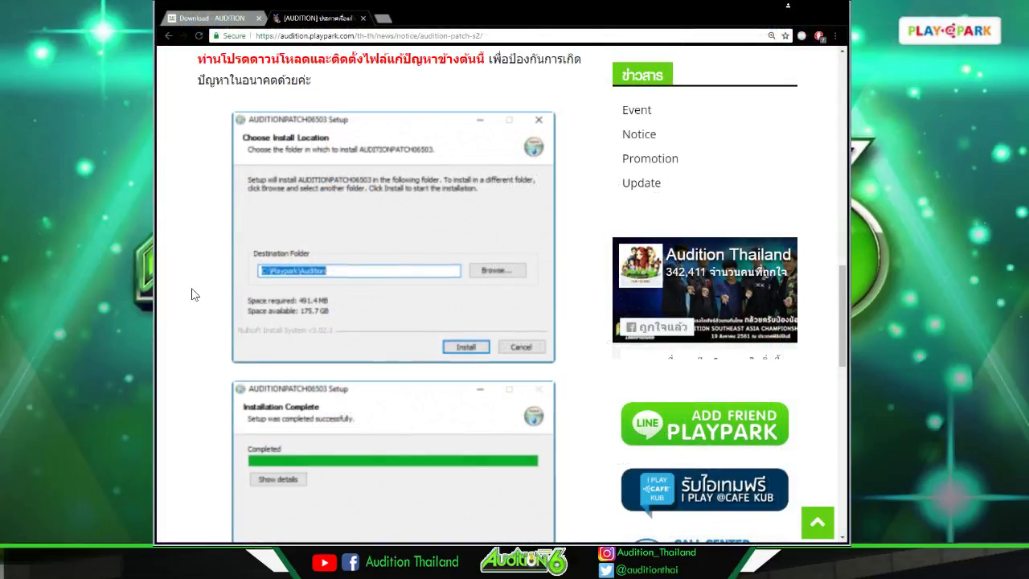
scroll(192, 294, "up", 1)
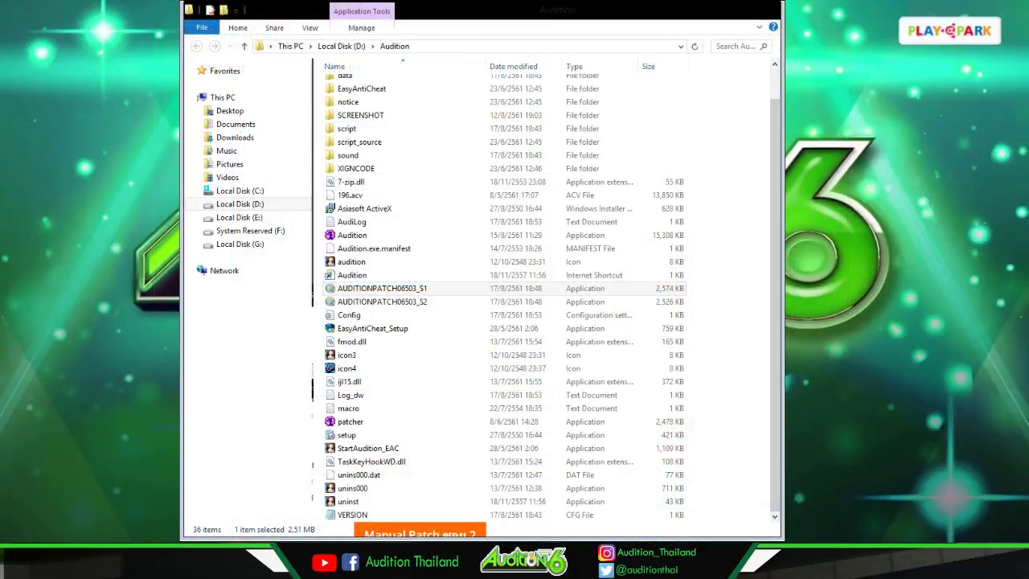
left_click(378, 288)
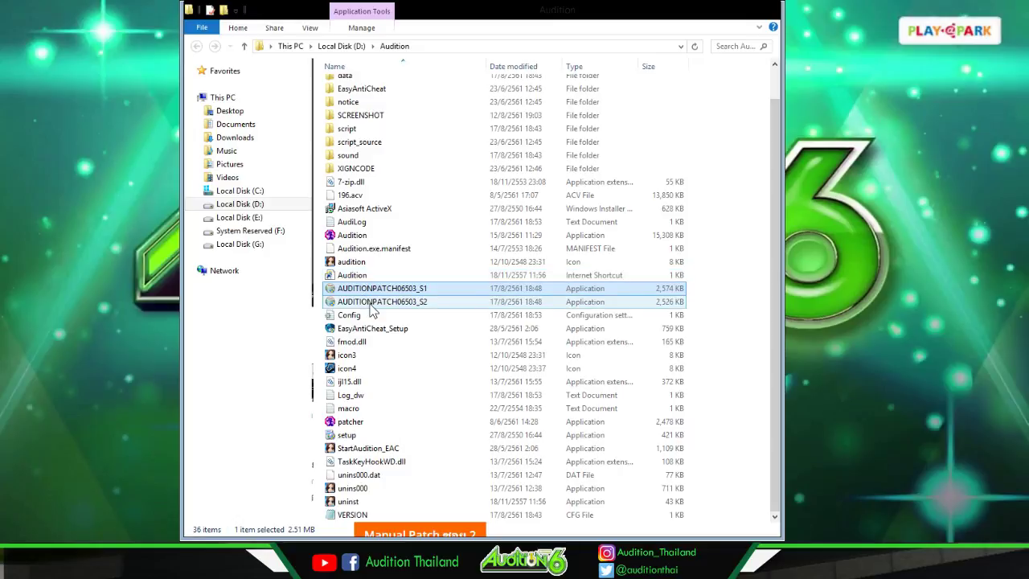
left_click(371, 304, "ctrl")
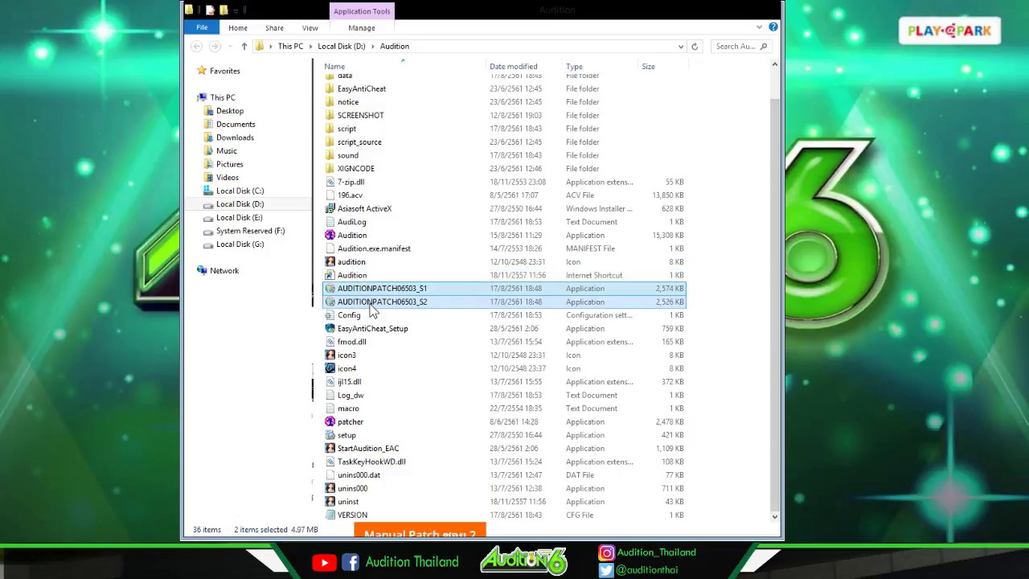